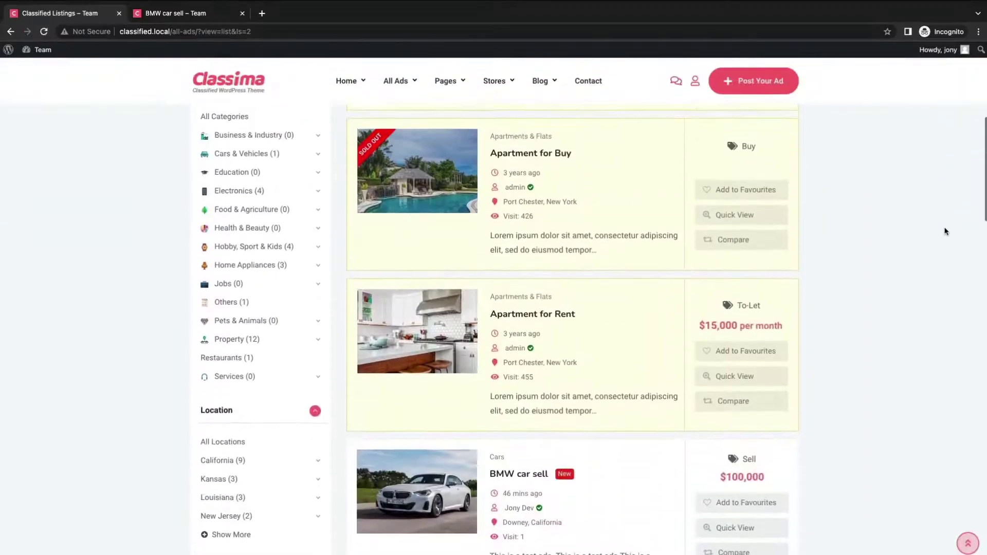
# Inspect the seller name on the BMW car sell entry in the listings
pyautogui.scroll(2, 943, 232)
pyautogui.scroll(-1, 944, 233)
pyautogui.moveTo(530, 206)
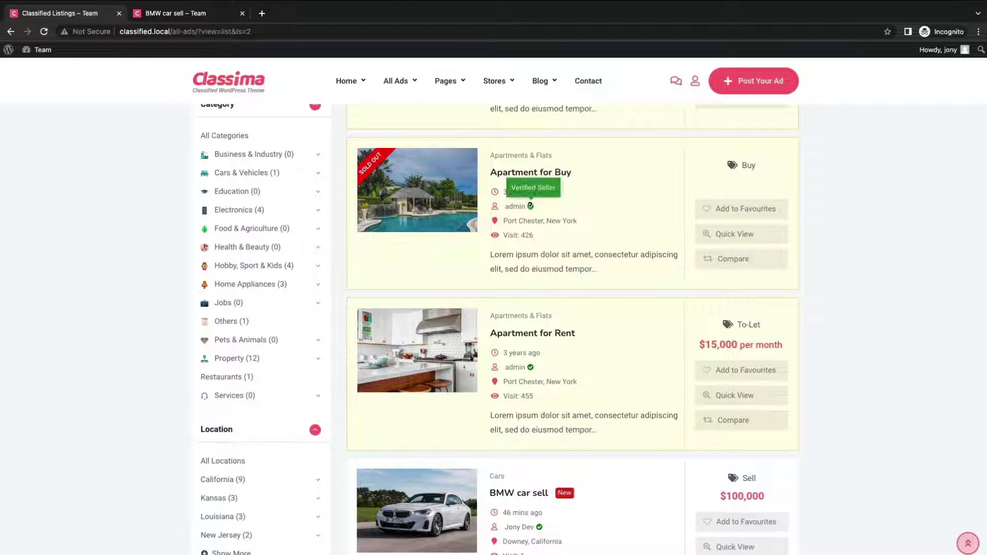
pyautogui.scroll(1, 532, 207)
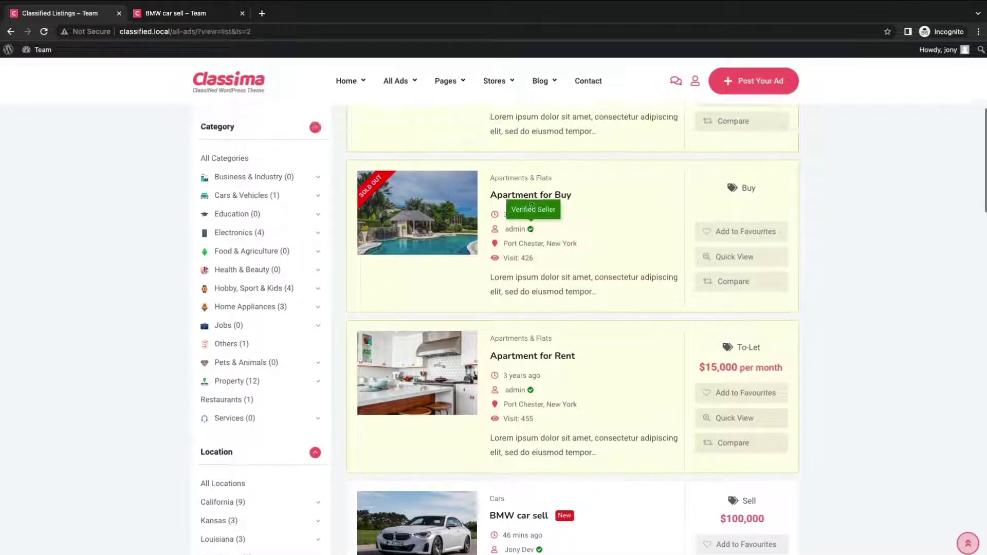
pyautogui.scroll(-5, 531, 206)
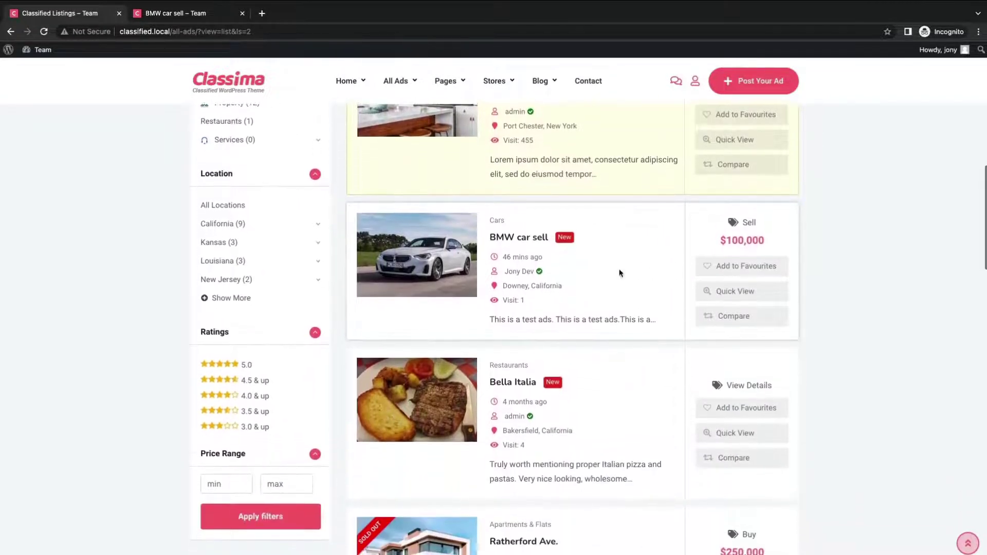
pyautogui.moveTo(505, 272); pyautogui.dragTo(532, 272)
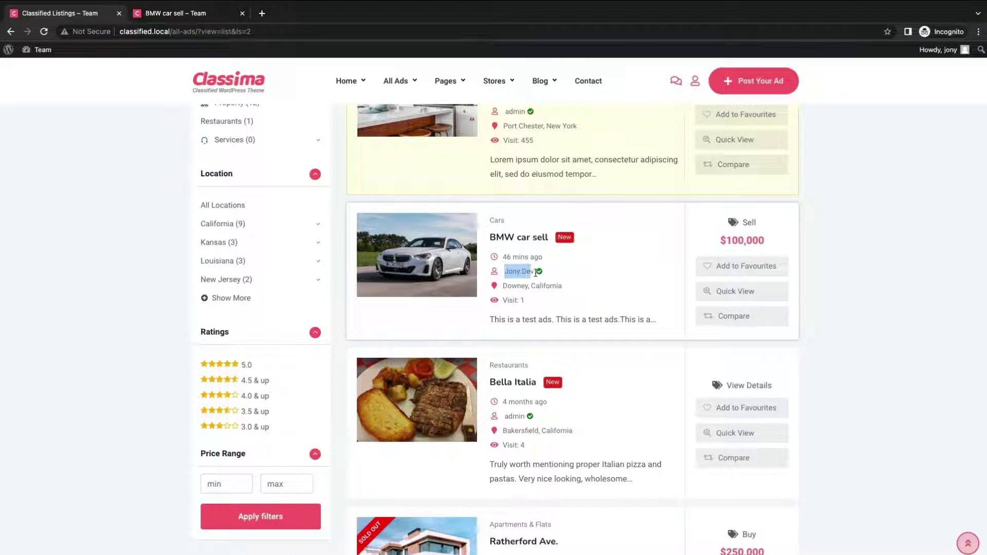
pyautogui.click(559, 271)
# Open the BMW car sell listing and check the seller's verified badge
pyautogui.click(523, 238)
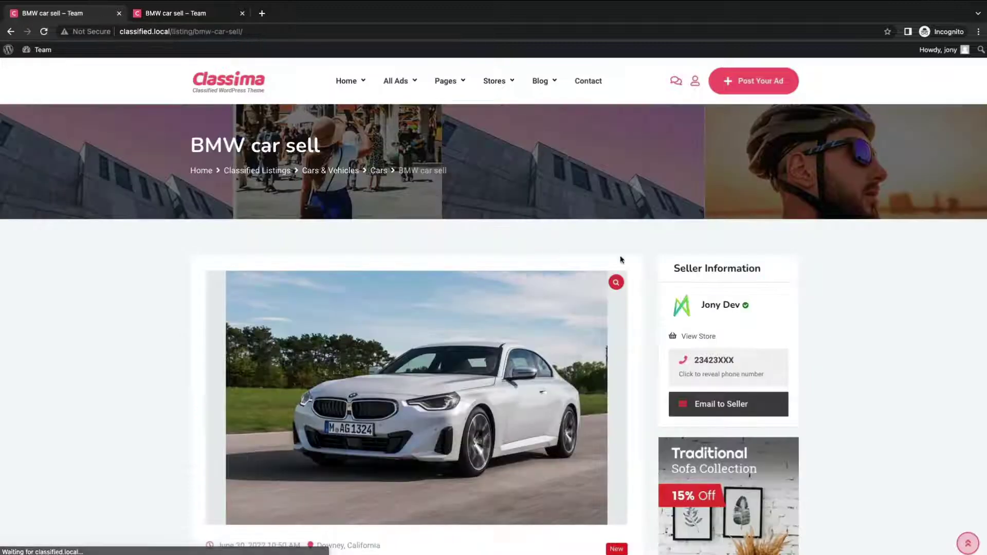
pyautogui.scroll(-2, 953, 282)
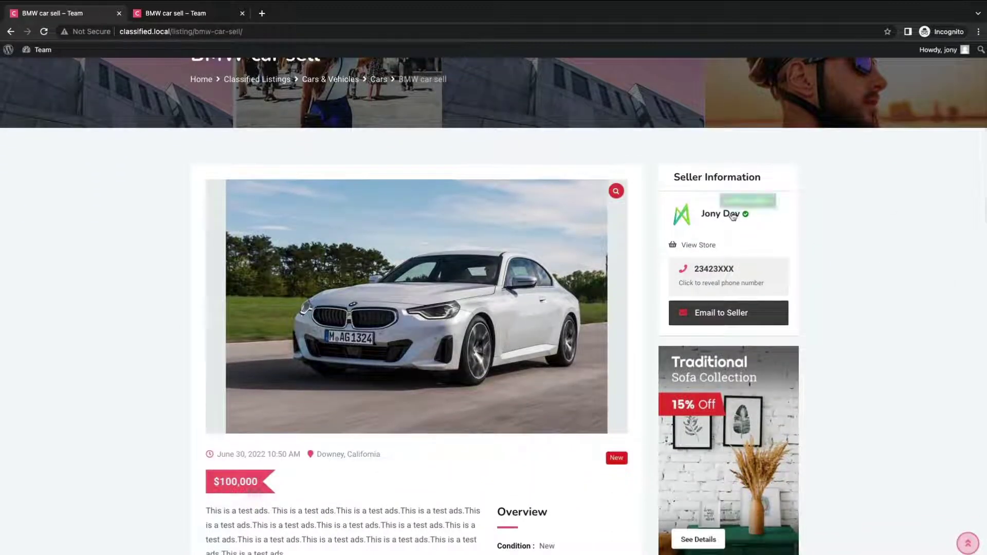
pyautogui.moveTo(746, 215)
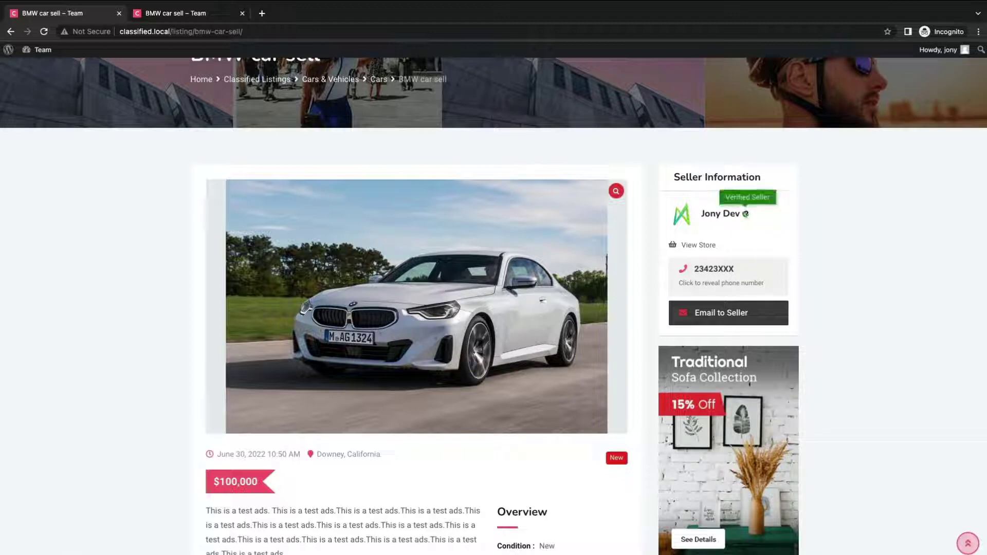
# Review the Classified Listing – Seller Verification product page and its yearly licence prices
pyautogui.scroll(2, 846, 229)
pyautogui.scroll(-2, 846, 230)
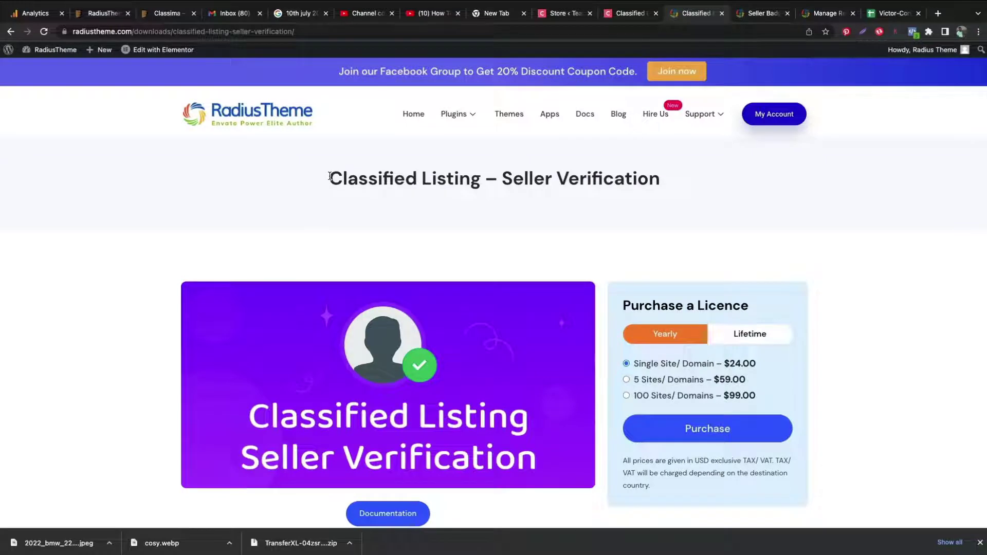
pyautogui.moveTo(330, 178); pyautogui.dragTo(668, 194)
pyautogui.scroll(-2, 668, 194)
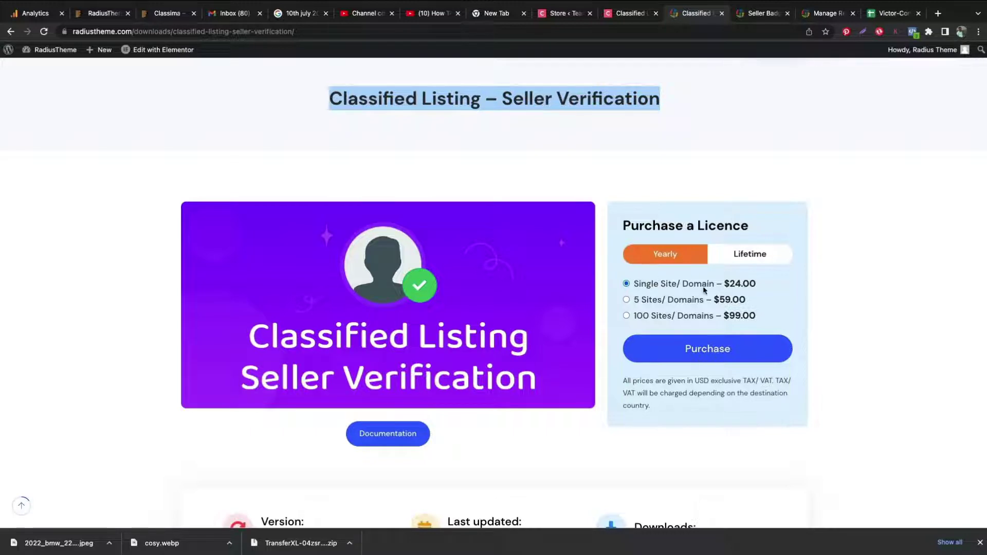
pyautogui.click(742, 260)
pyautogui.click(679, 258)
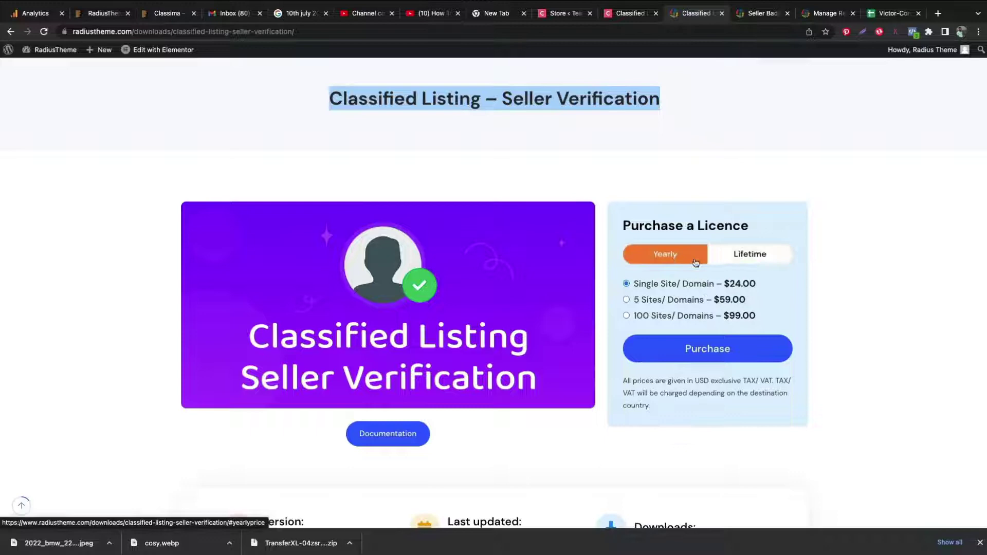
pyautogui.scroll(2, 844, 300)
pyautogui.click(840, 258)
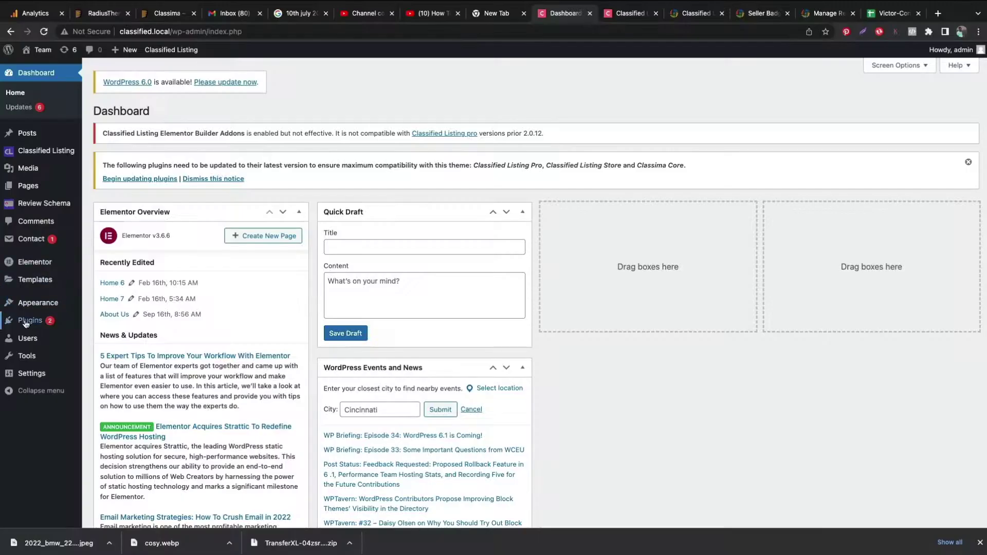
# Upload rtcl-seller-verification-v1.0.zip from Downloads via Plugins > Add New and install it
pyautogui.moveTo(31, 323)
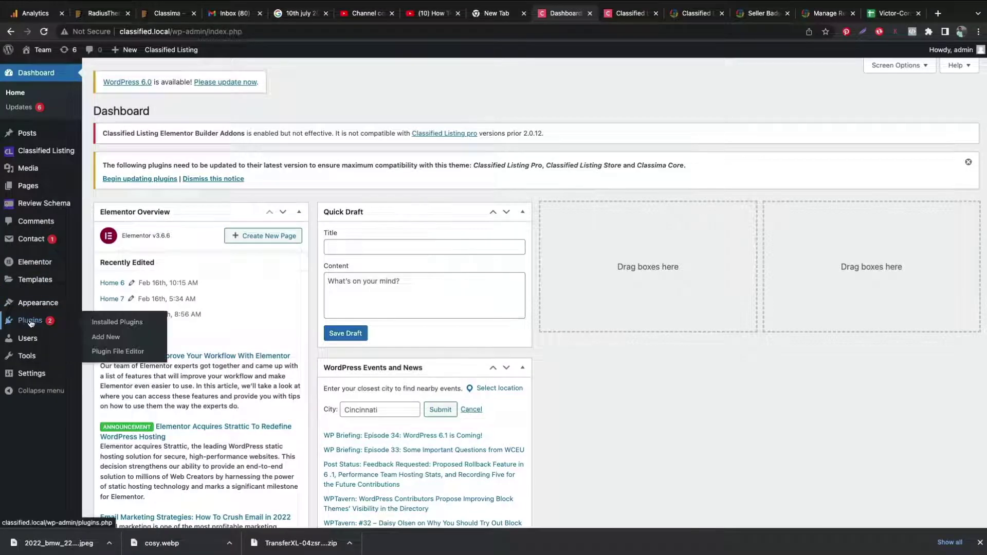
pyautogui.click(97, 338)
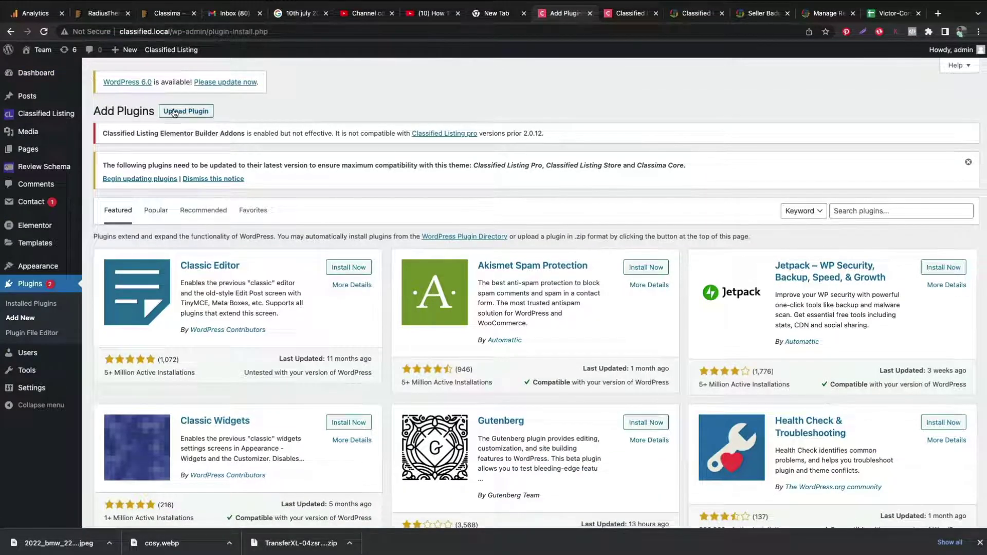
pyautogui.click(174, 111)
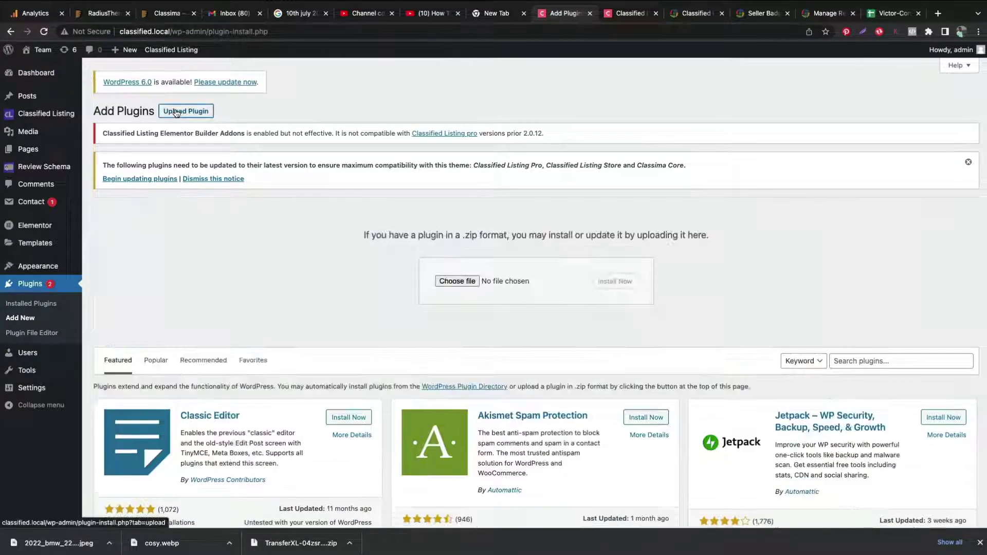
pyautogui.click(444, 284)
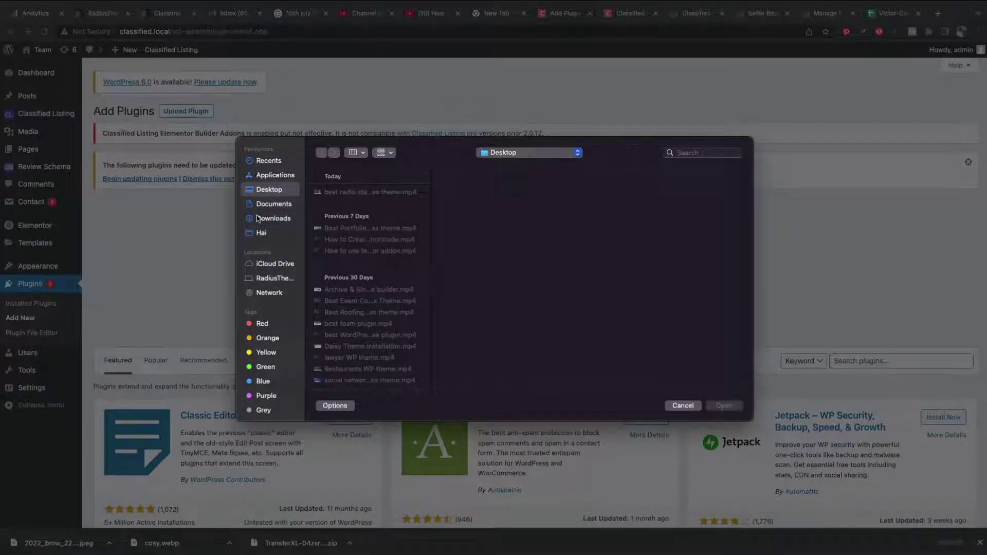
pyautogui.click(258, 218)
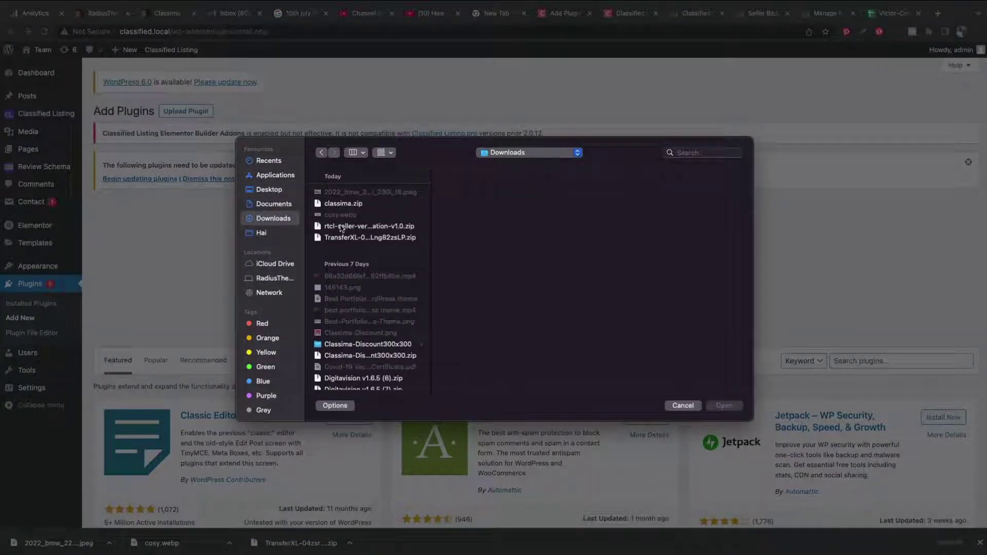
pyautogui.click(341, 226)
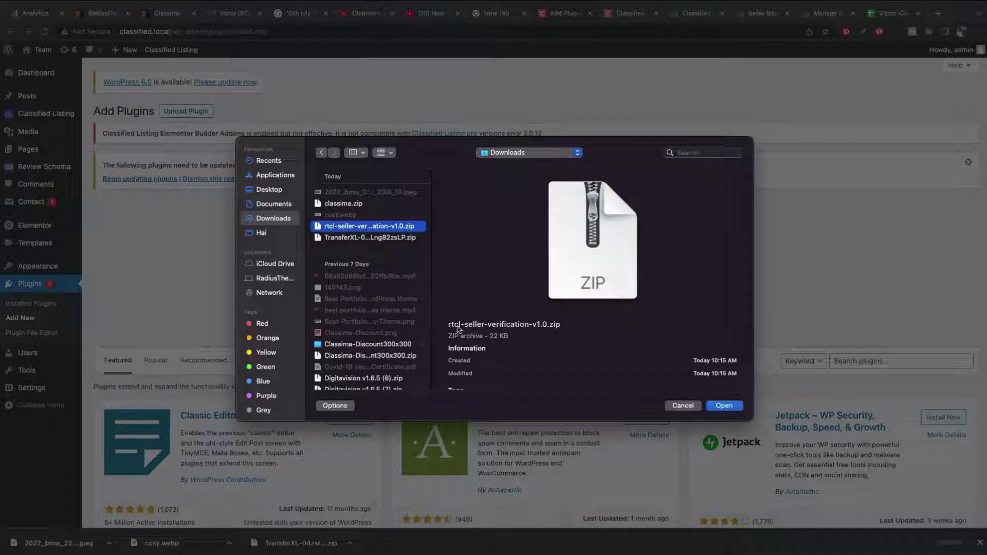
pyautogui.click(729, 407)
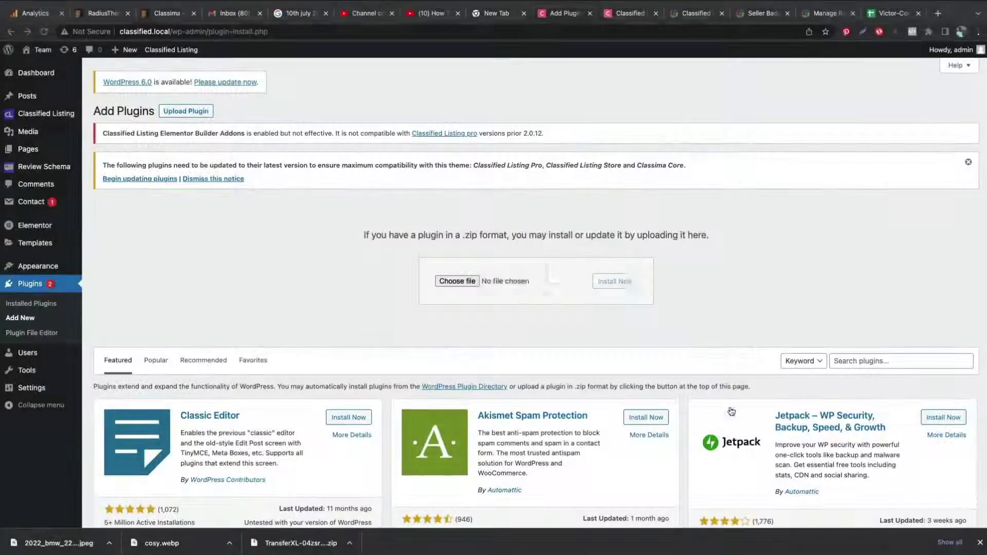
pyautogui.click(612, 281)
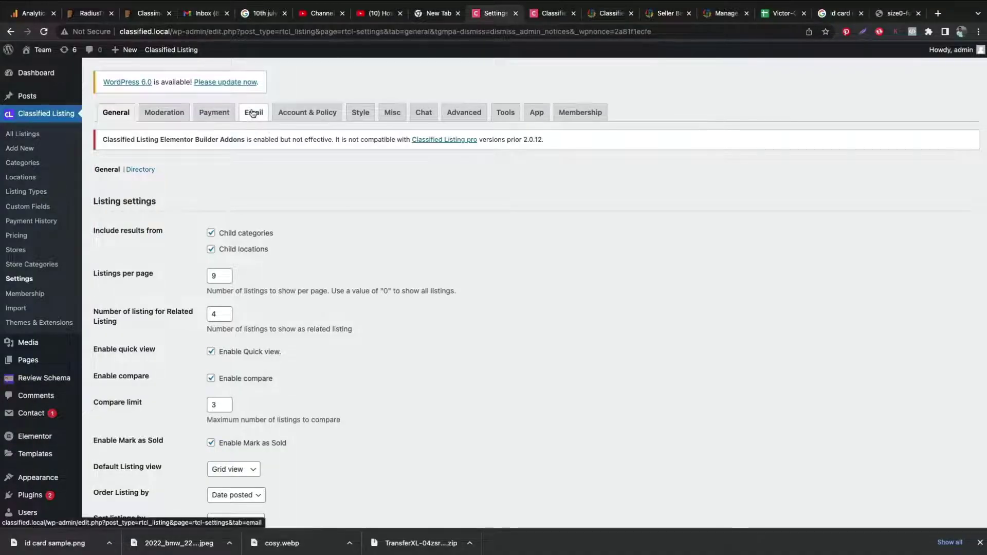
# Show the Classified Listing Email settings with the Seller Verification upload notifications
pyautogui.click(253, 112)
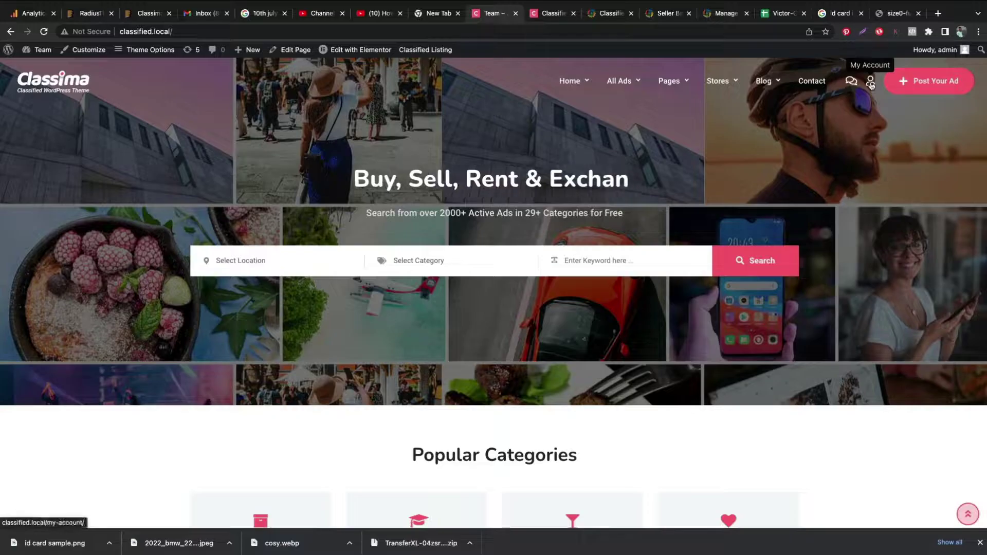
pyautogui.click(870, 83)
pyautogui.scroll(-5, 785, 213)
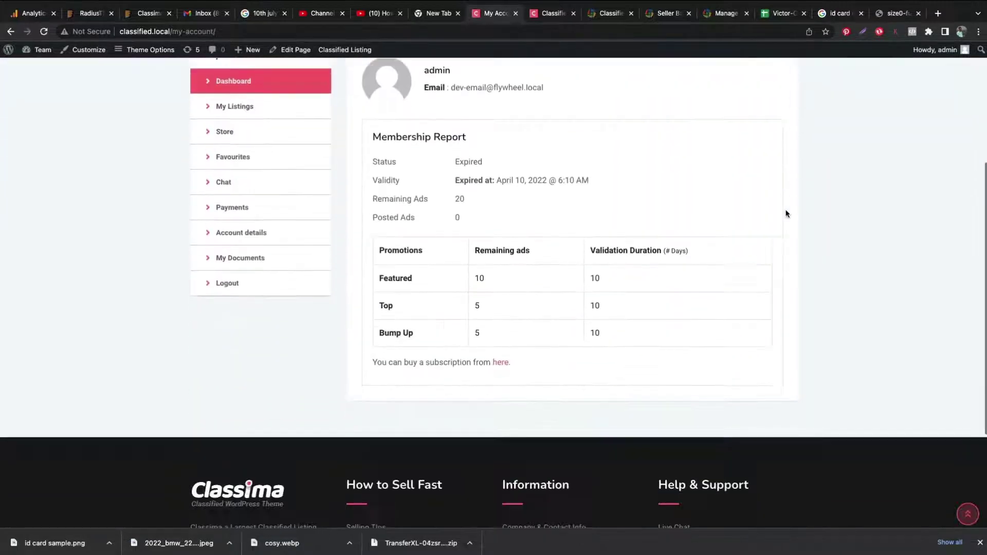
pyautogui.scroll(-3, 785, 213)
pyautogui.scroll(3, 787, 214)
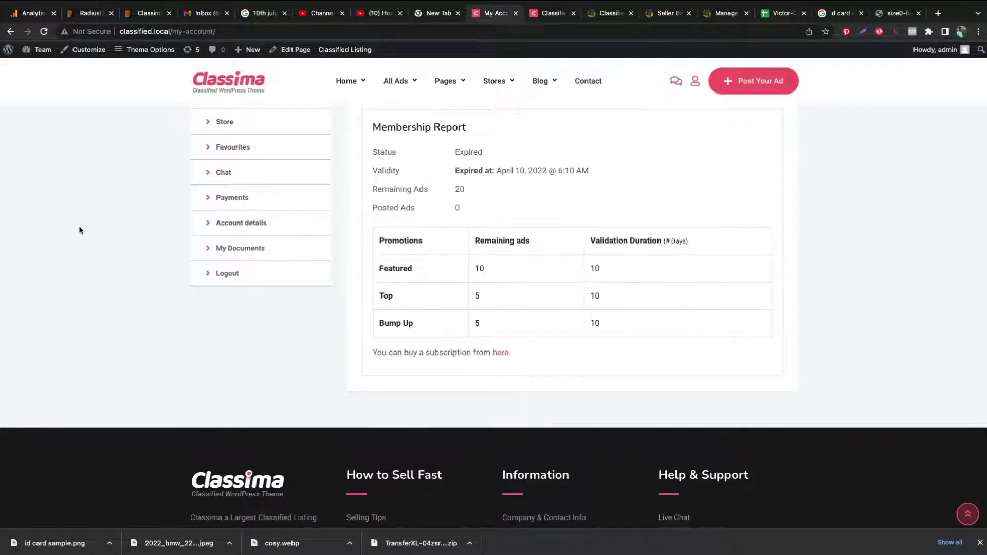
pyautogui.click(249, 249)
pyautogui.scroll(-3, 668, 266)
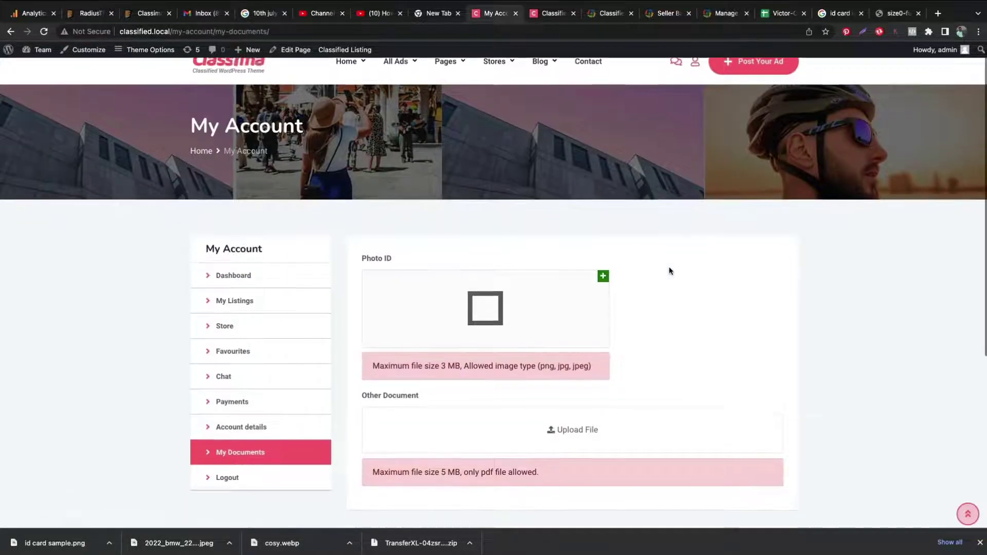
pyautogui.doubleClick(366, 121)
pyautogui.moveTo(395, 123); pyautogui.dragTo(403, 123)
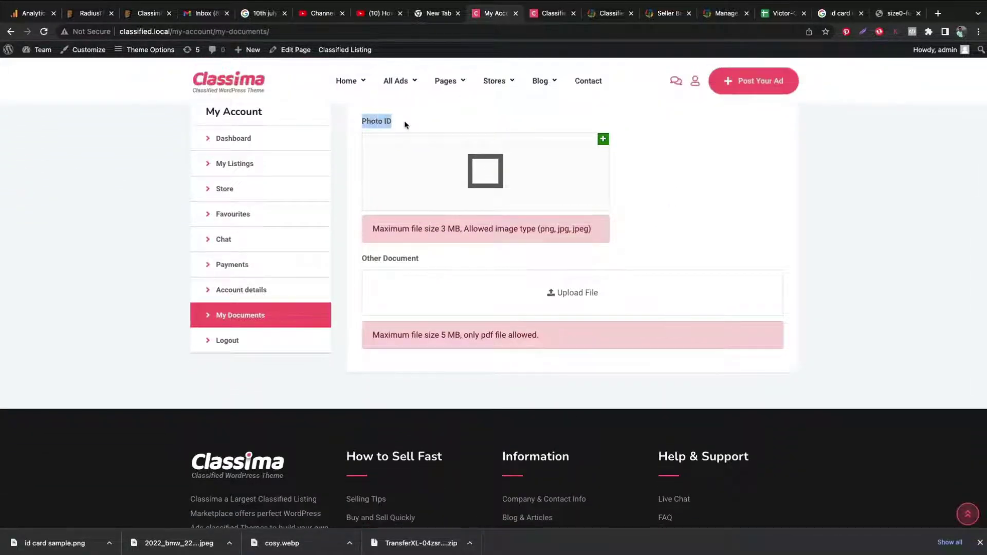
pyautogui.click(720, 193)
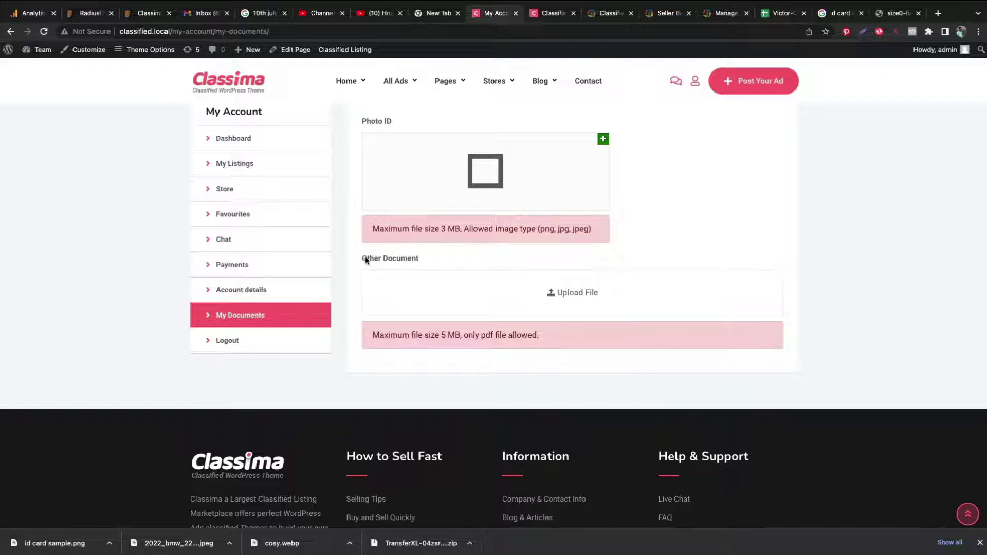
pyautogui.moveTo(363, 258); pyautogui.dragTo(423, 262)
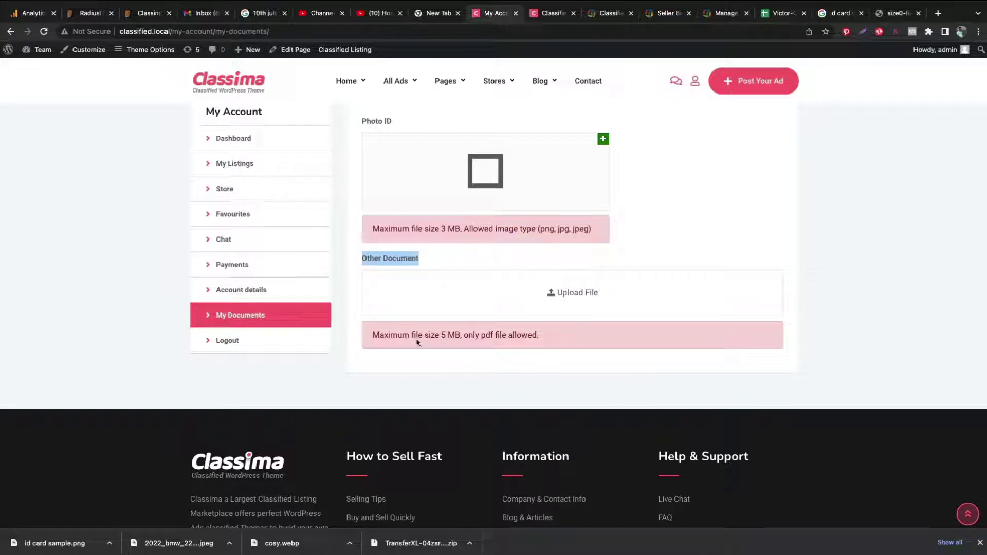
pyautogui.moveTo(374, 333); pyautogui.dragTo(536, 337)
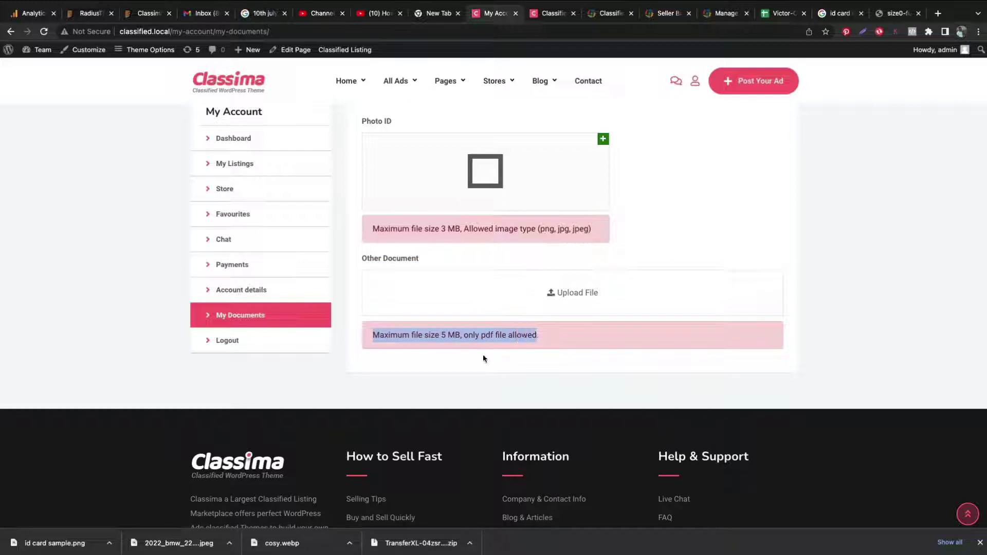
pyautogui.click(483, 336)
pyautogui.moveTo(371, 227); pyautogui.dragTo(577, 239)
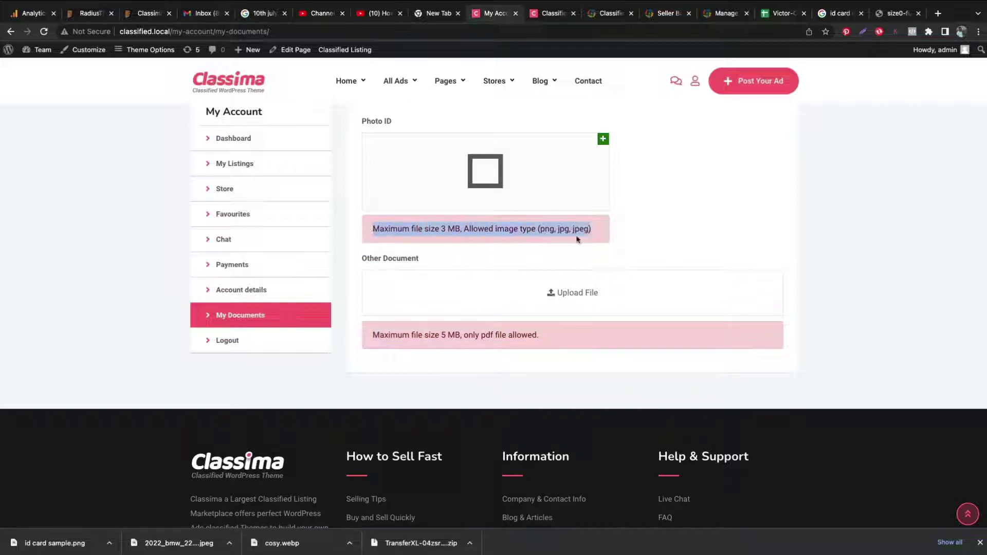
pyautogui.click(654, 243)
pyautogui.scroll(2, 653, 242)
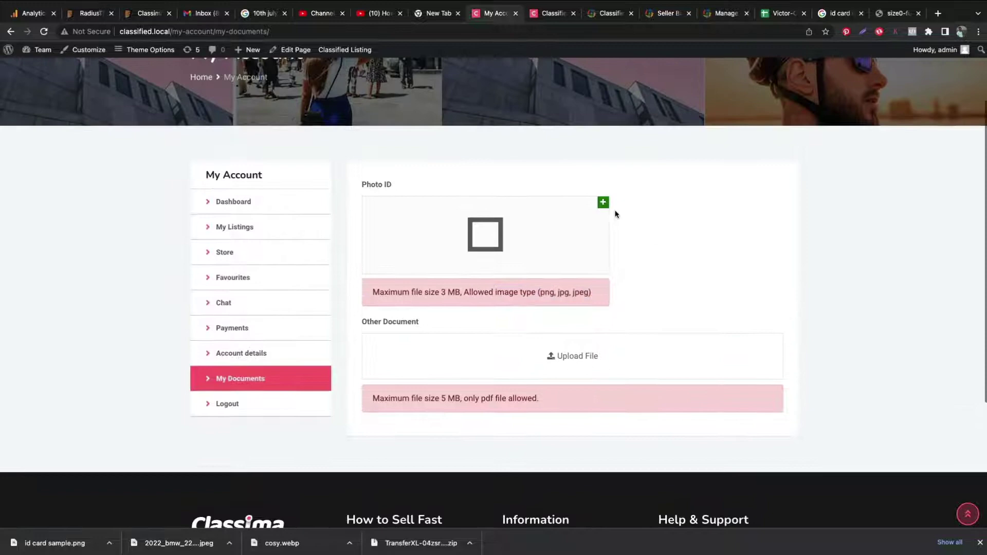
# Upload id card sample.png as the Photo ID document
pyautogui.click(602, 202)
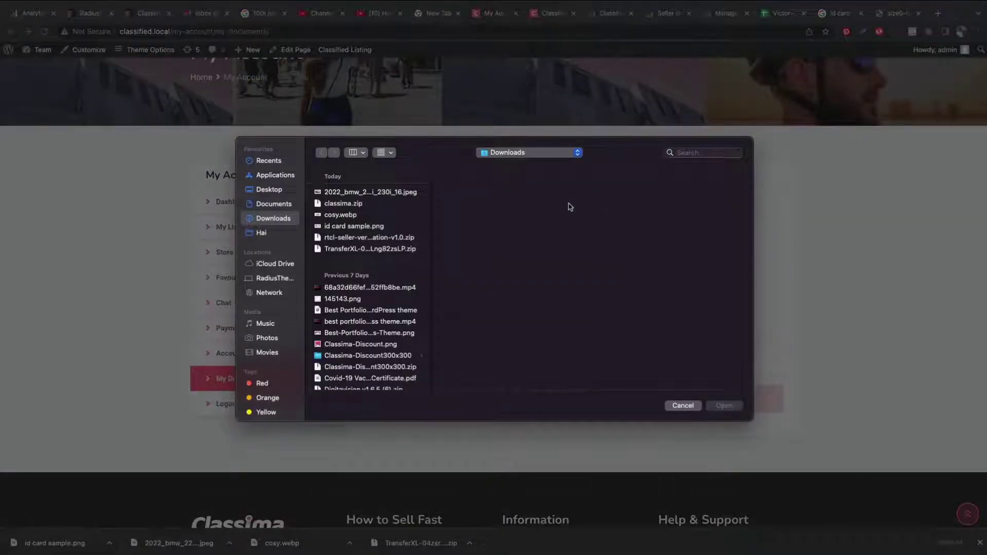
pyautogui.click(339, 230)
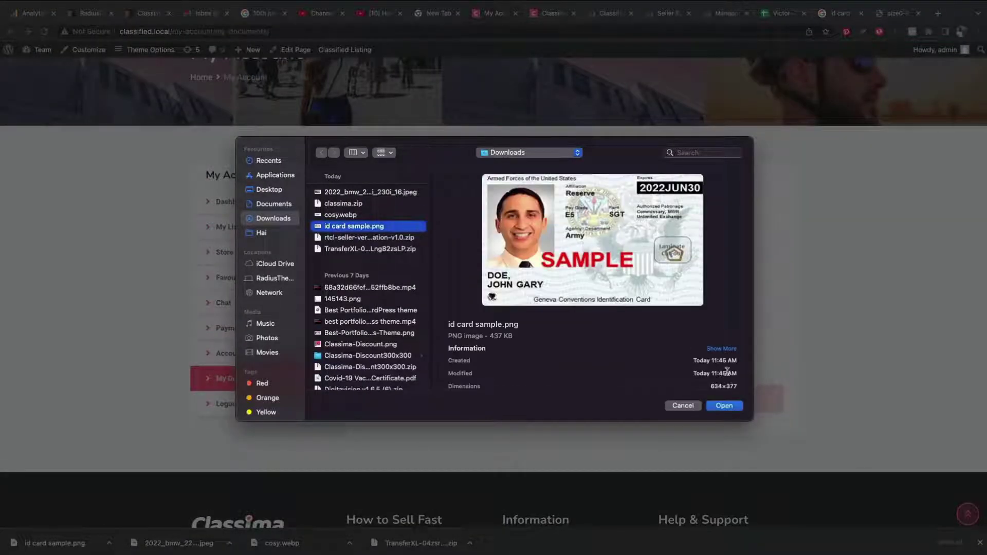
pyautogui.click(720, 405)
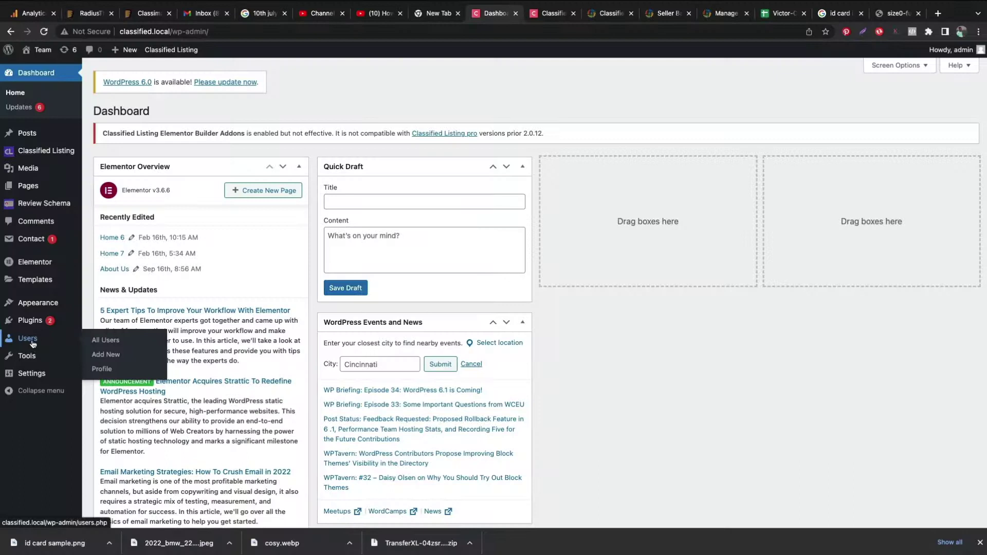
# Open All Users and check the admin's Document Status reads Submitted
pyautogui.click(122, 341)
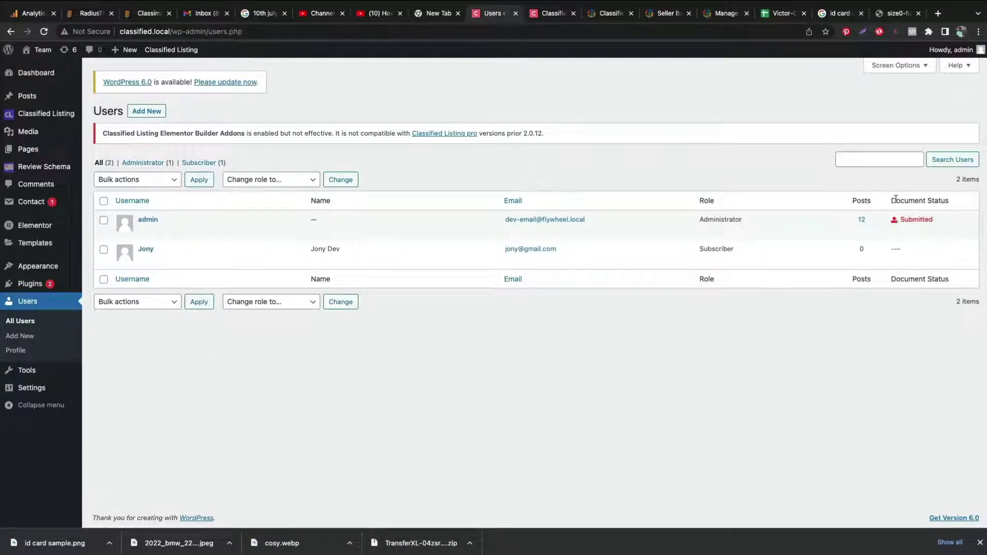
pyautogui.moveTo(891, 201); pyautogui.dragTo(950, 201)
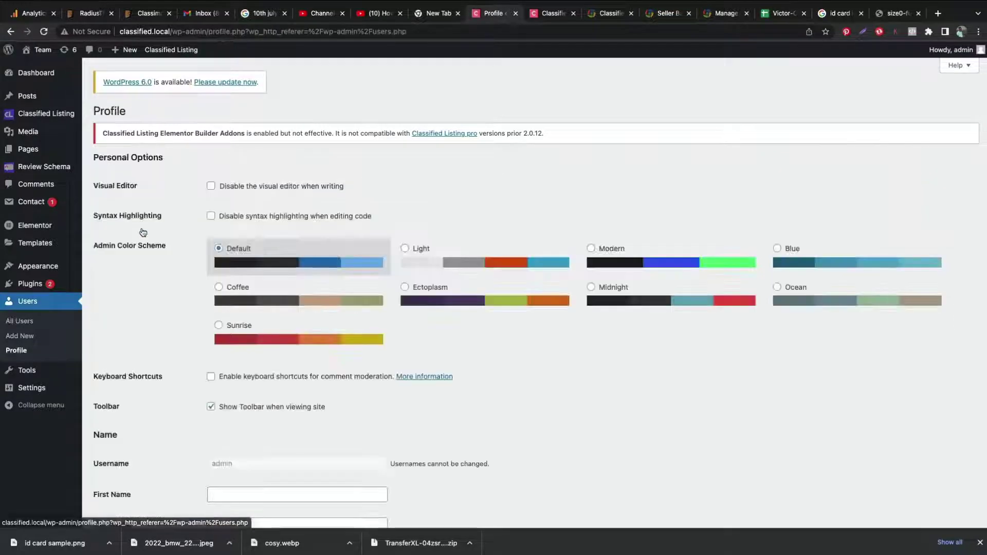
# On the admin's profile, tick Verify the seller and update the profile
pyautogui.scroll(-10, 168, 286)
pyautogui.scroll(-7, 167, 286)
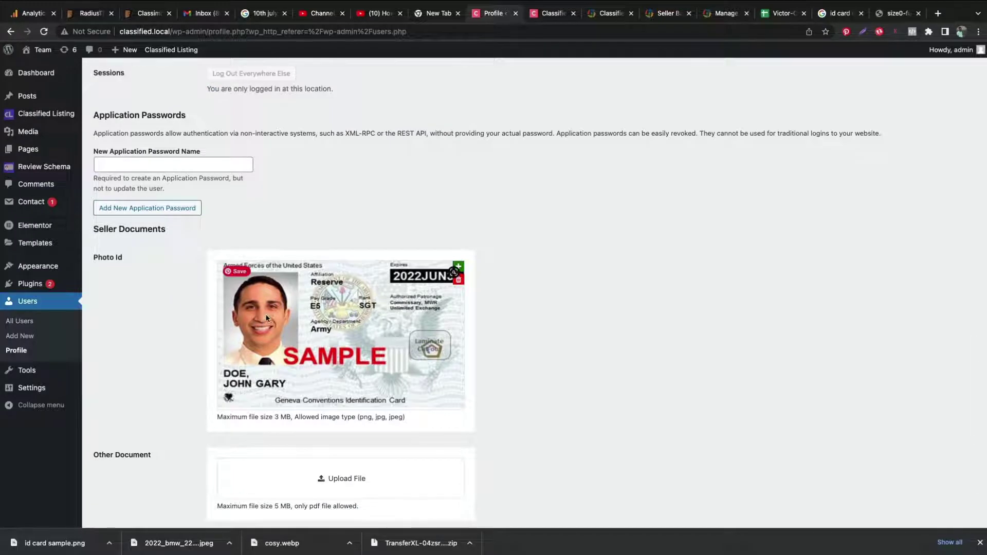
pyautogui.moveTo(99, 258); pyautogui.dragTo(123, 262)
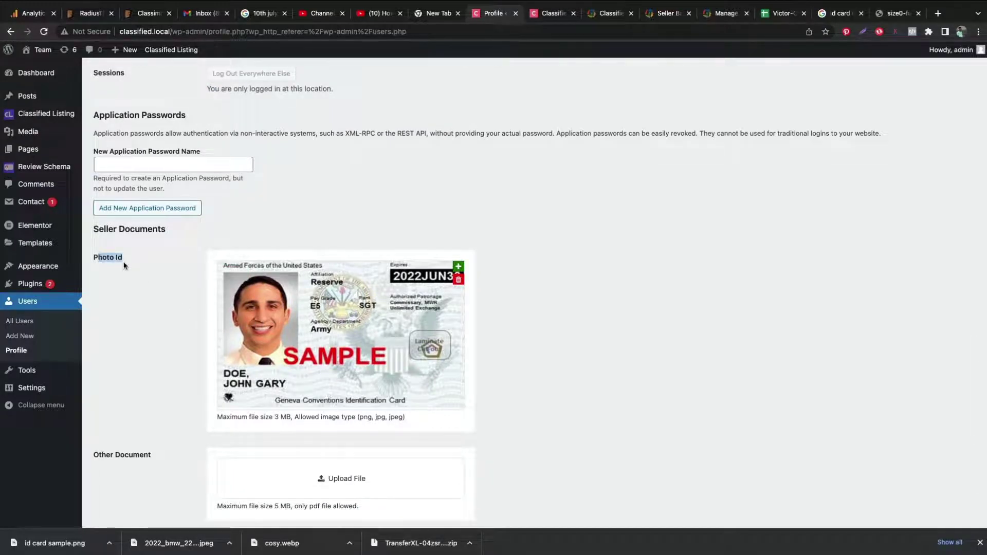
pyautogui.scroll(-2, 124, 278)
pyautogui.moveTo(97, 350); pyautogui.dragTo(161, 352)
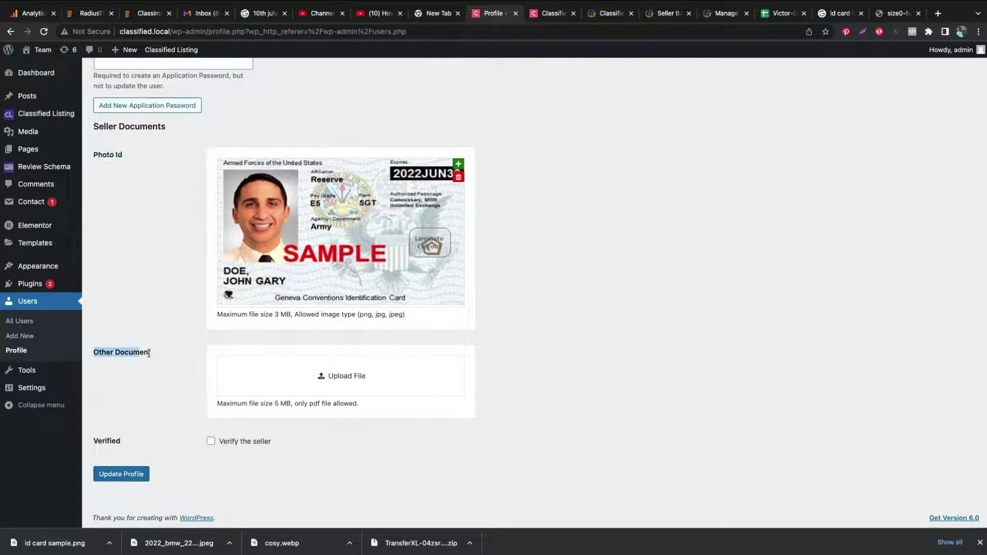
pyautogui.click(161, 352)
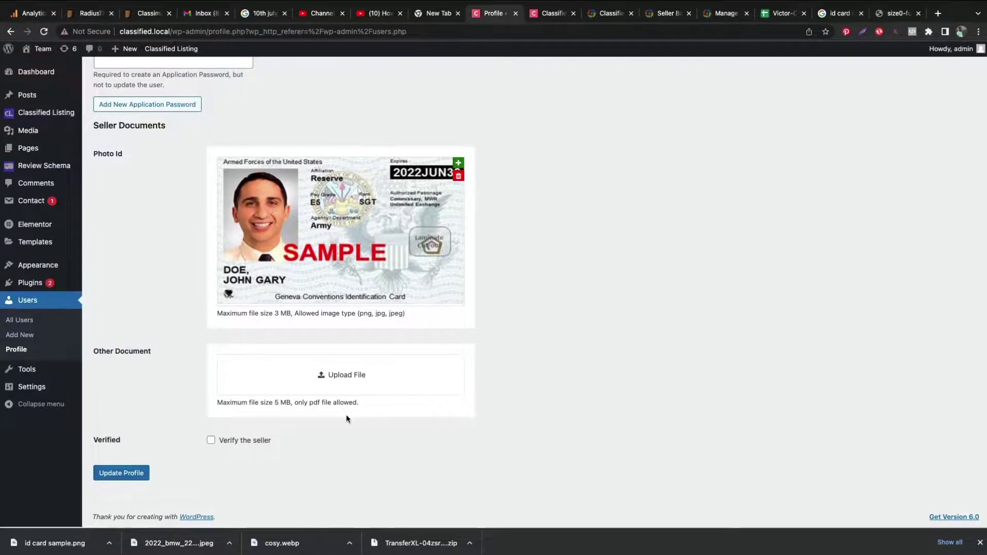
pyautogui.moveTo(93, 443); pyautogui.dragTo(121, 441)
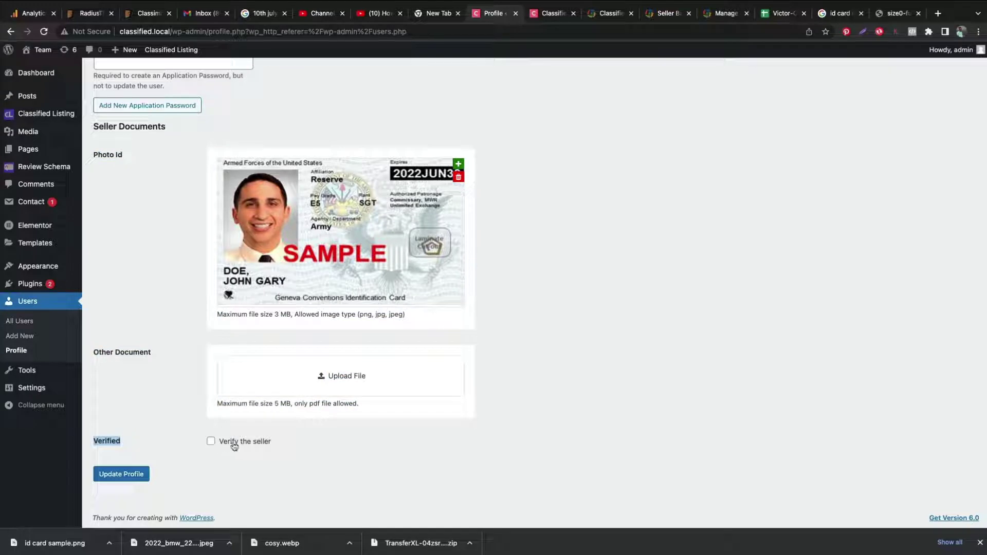
pyautogui.click(207, 456)
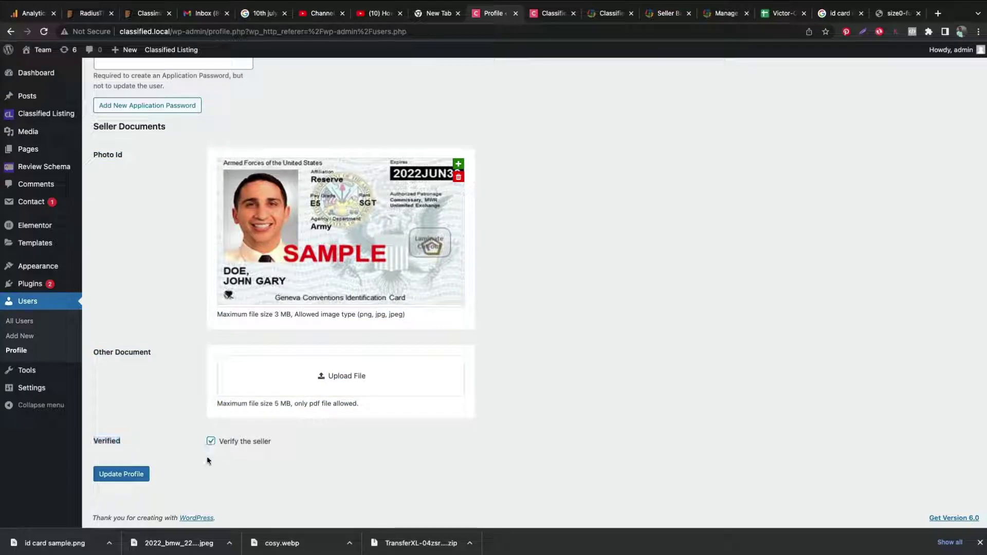
pyautogui.click(120, 474)
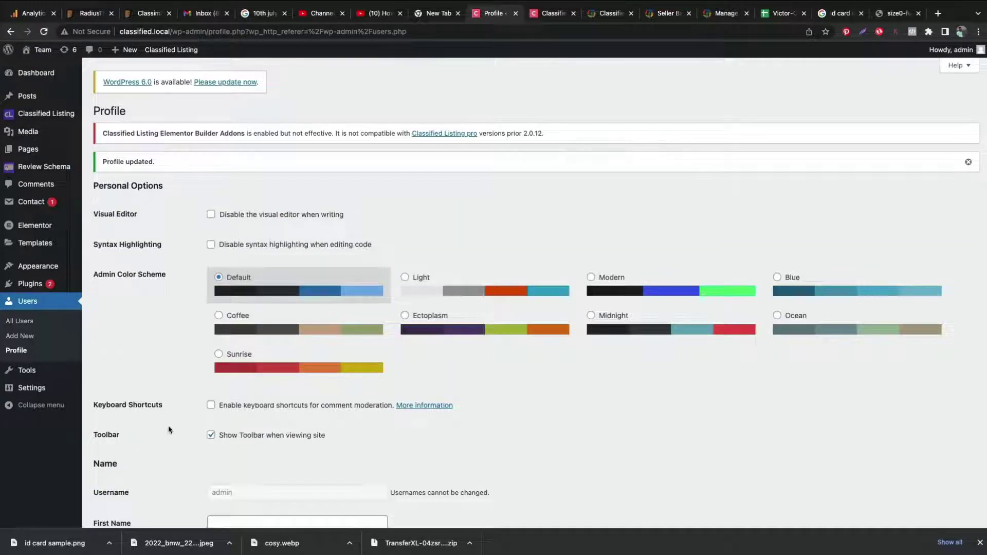
# Confirm the admin's Document Status now reads Verified in the users list
pyautogui.click(11, 322)
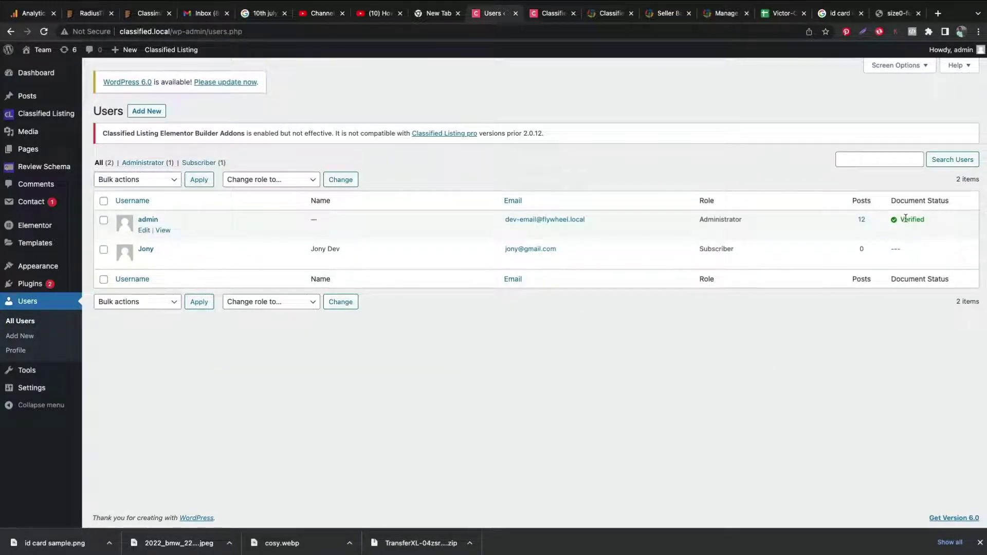
pyautogui.moveTo(899, 219); pyautogui.dragTo(944, 221)
pyautogui.click(914, 232)
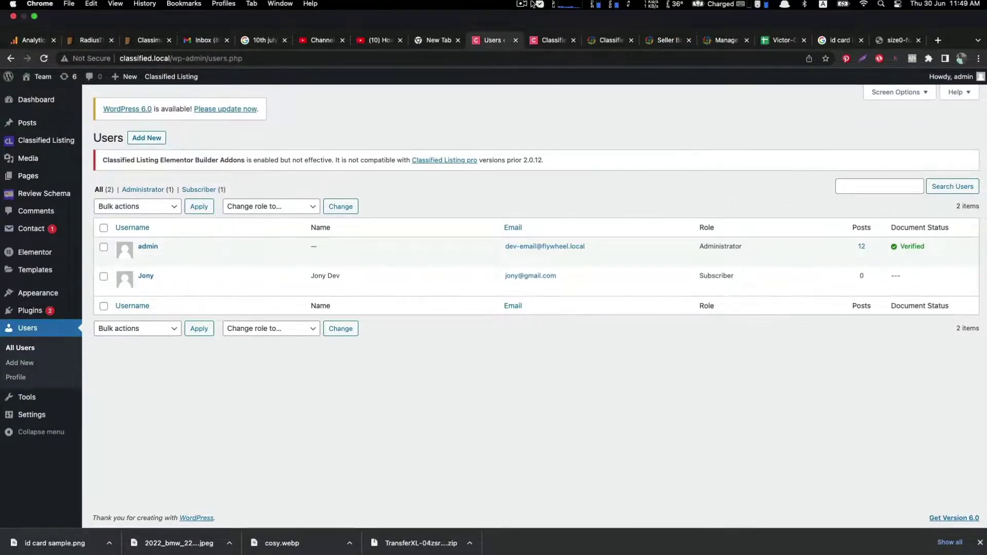
# Switch to Classima's All Ads and scroll through the listings' verified badges
pyautogui.click(553, 12)
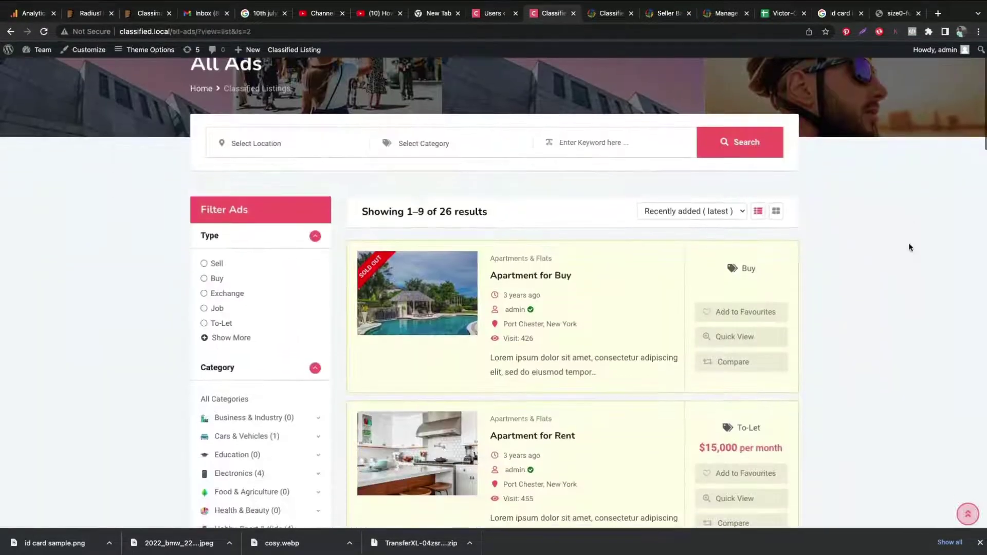
pyautogui.scroll(-6, 852, 236)
pyautogui.moveTo(531, 274)
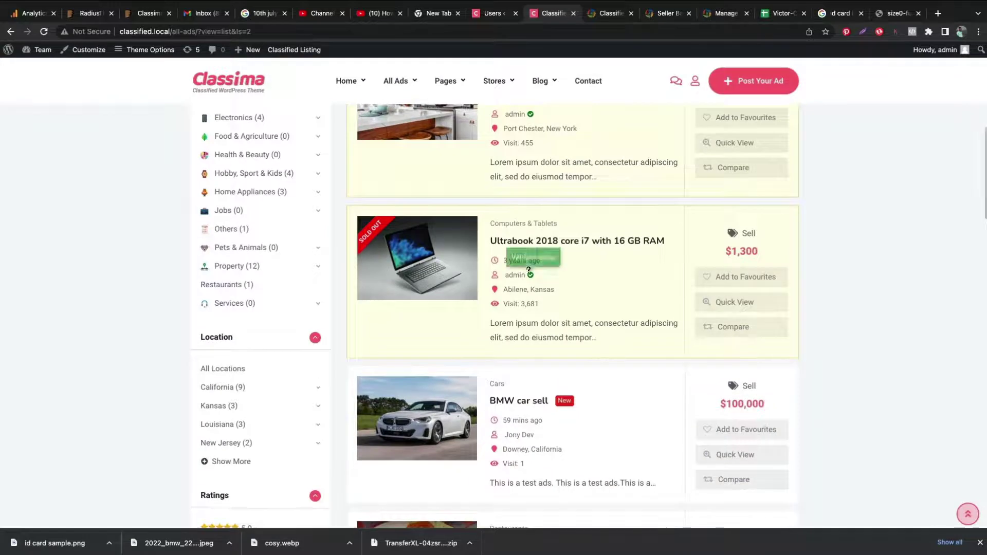
pyautogui.scroll(4, 531, 275)
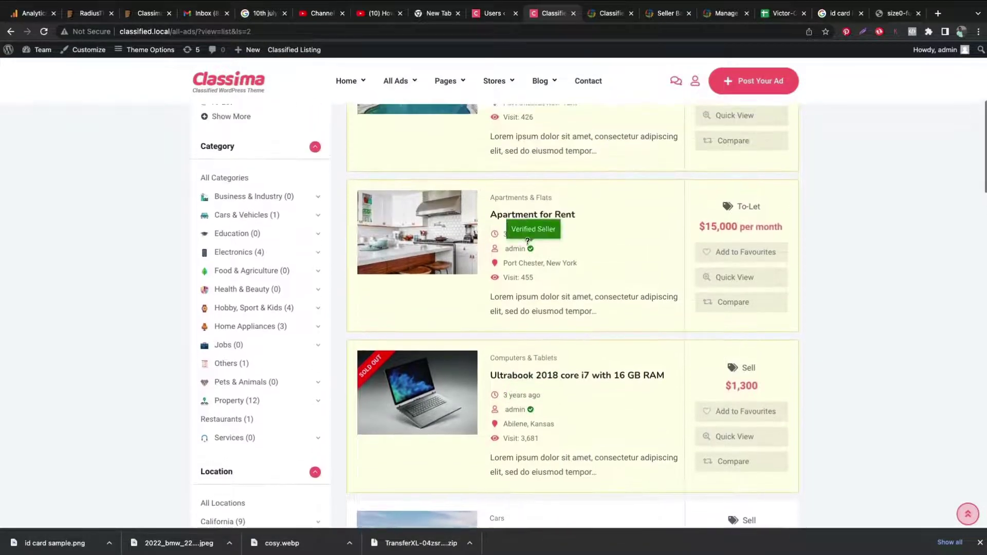
pyautogui.scroll(-8, 532, 255)
pyautogui.scroll(-2, 532, 254)
# Open the Ratherford Ave. listing and view its seller's verified badge
pyautogui.moveTo(530, 305)
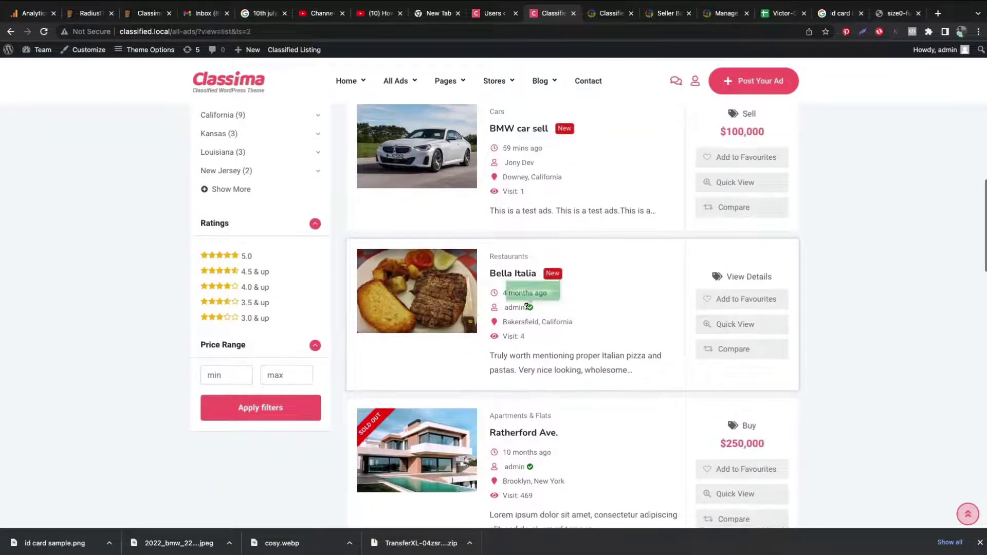
pyautogui.scroll(-2, 529, 306)
pyautogui.scroll(-3, 528, 306)
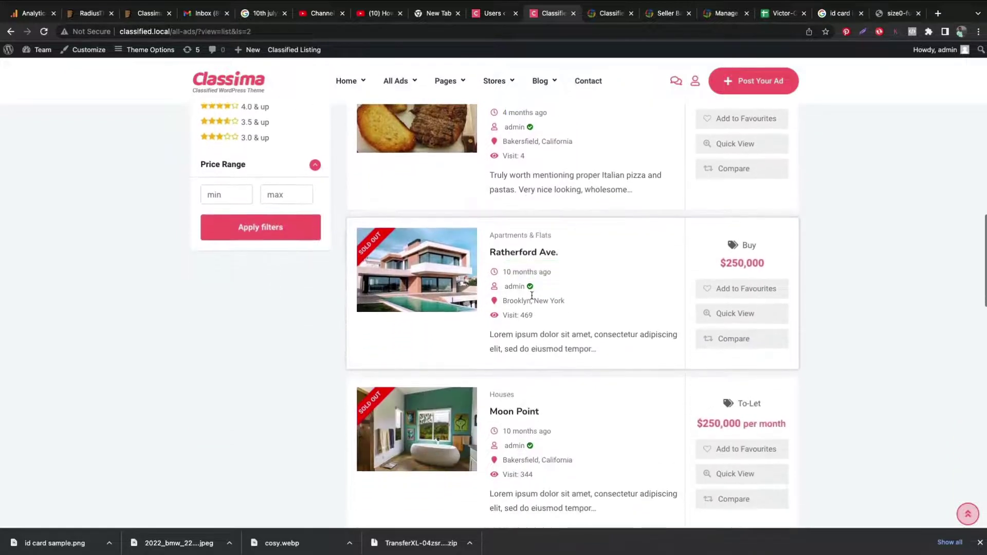
pyautogui.click(509, 253)
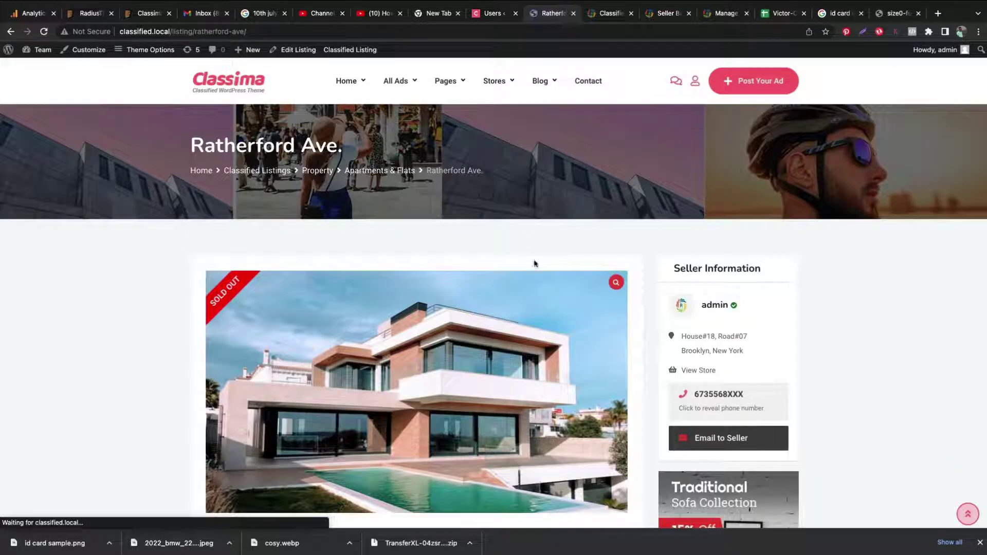
pyautogui.moveTo(735, 306)
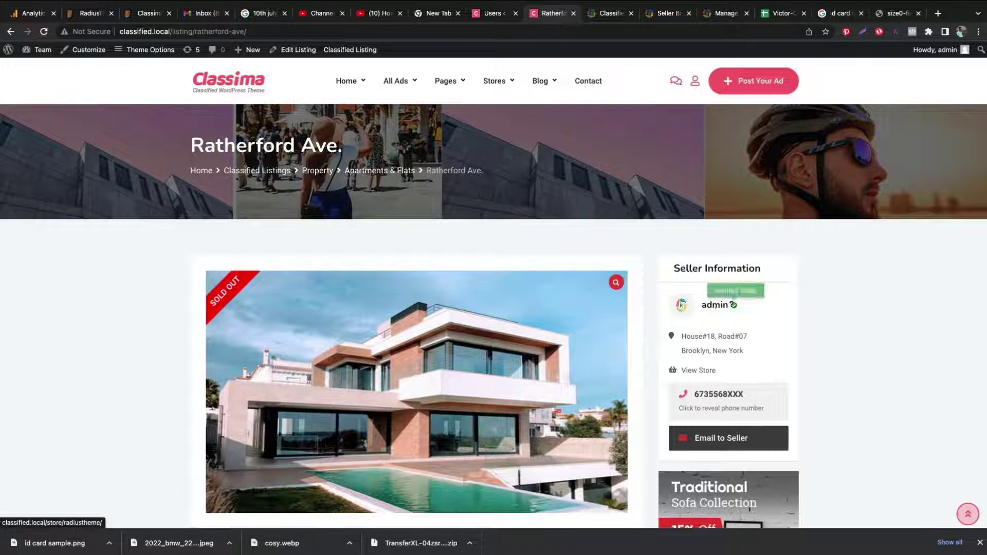